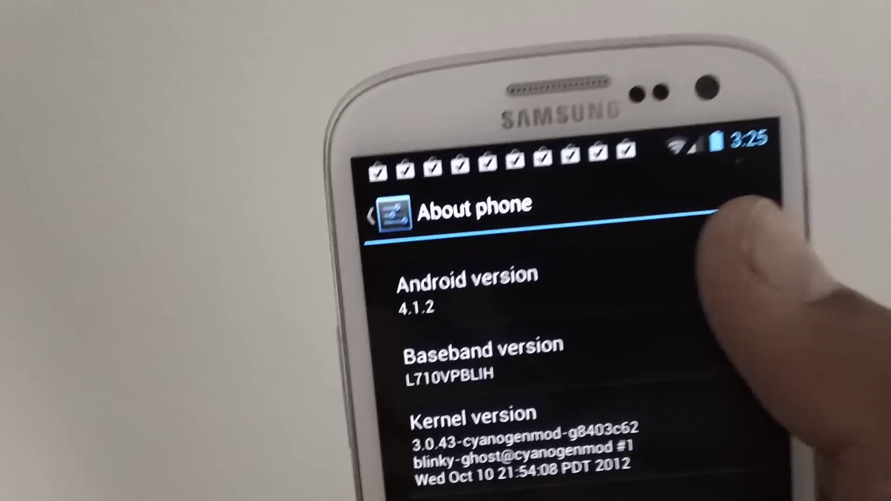
click(724, 220)
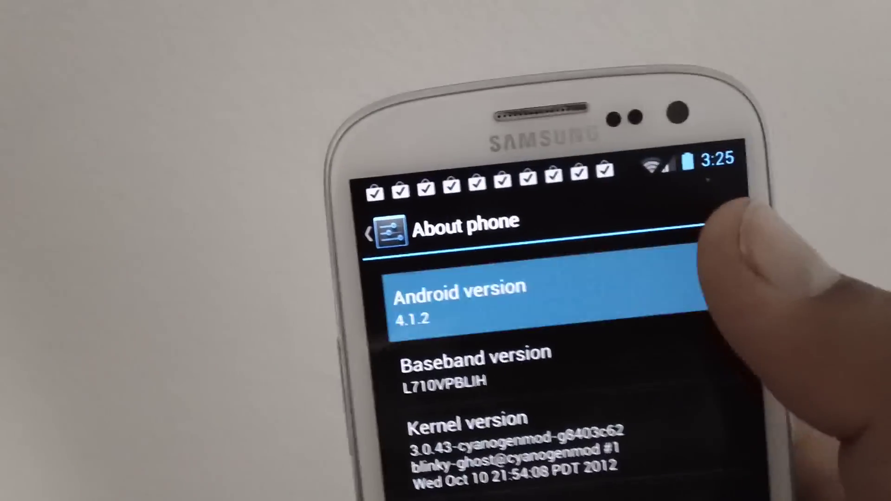
click(703, 233)
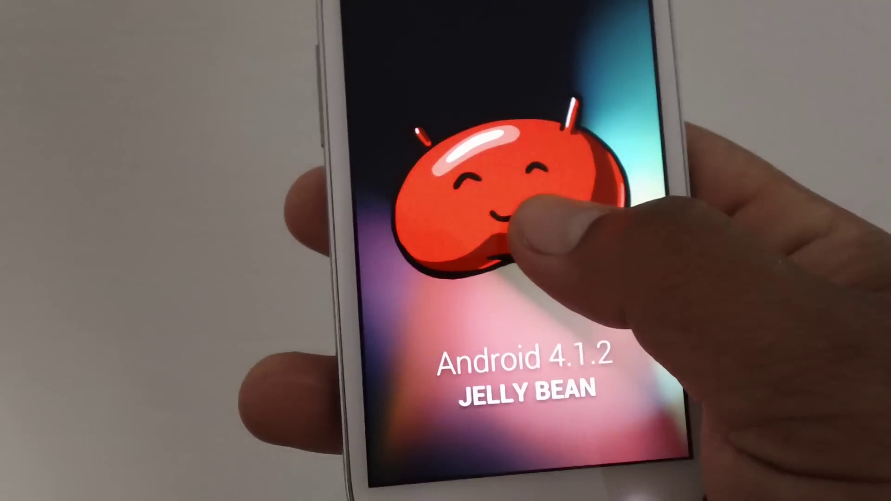
click(509, 240)
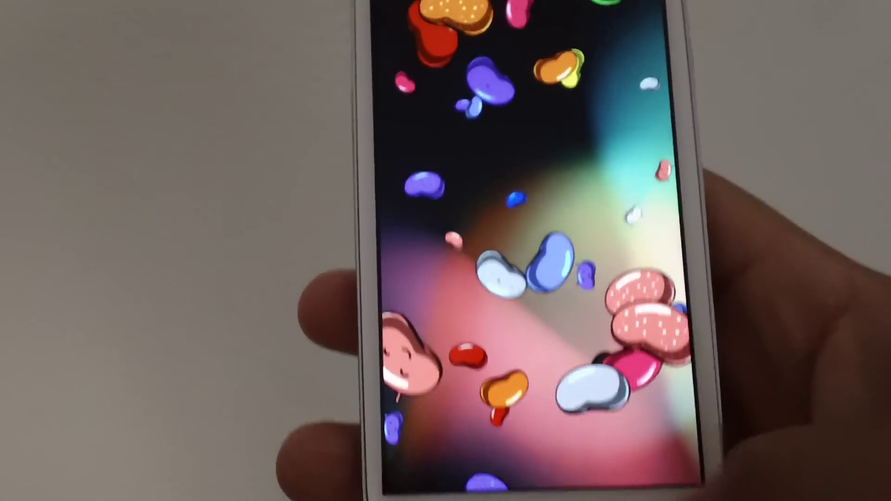
key(Escape)
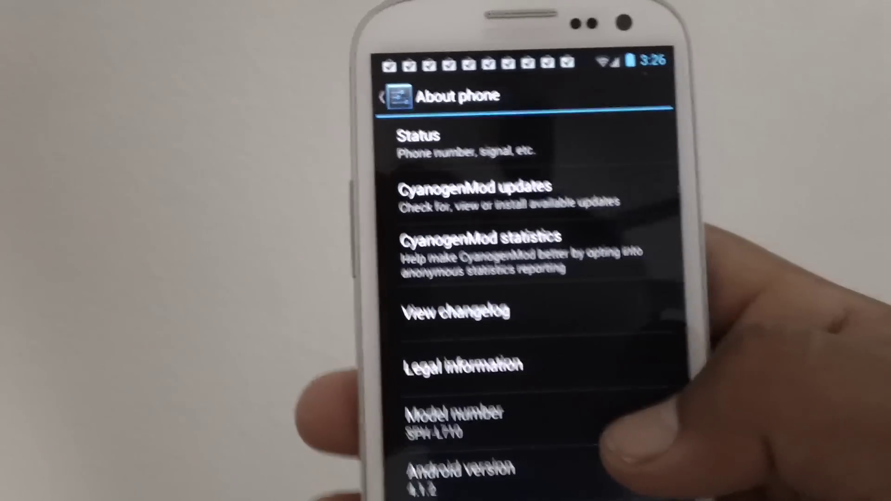
scroll(488, 279, down, 5)
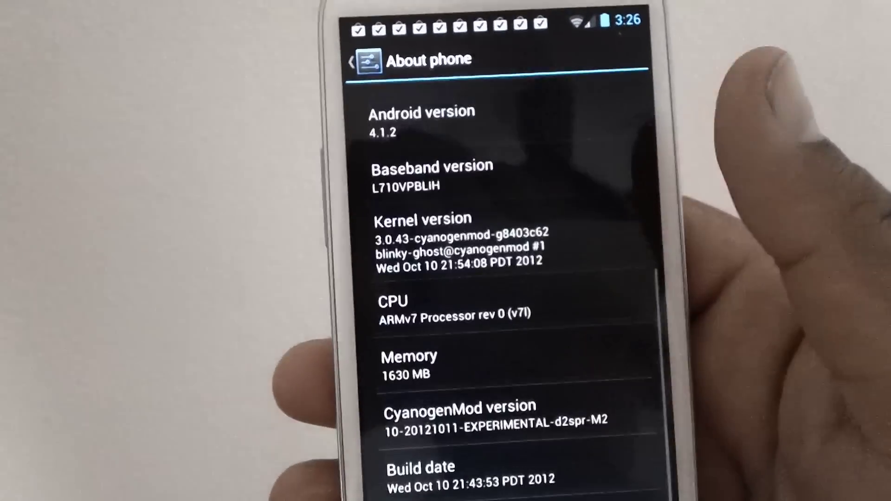
scroll(488, 279, up, 5)
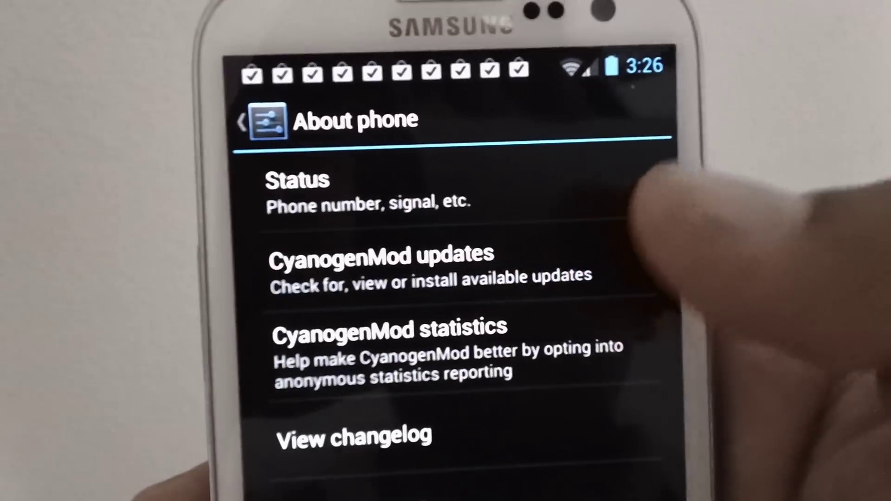
click(544, 275)
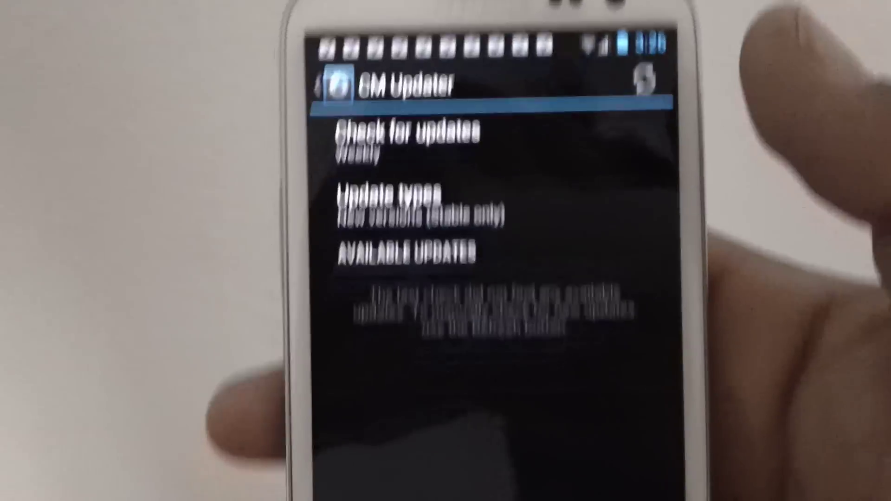
key(Escape)
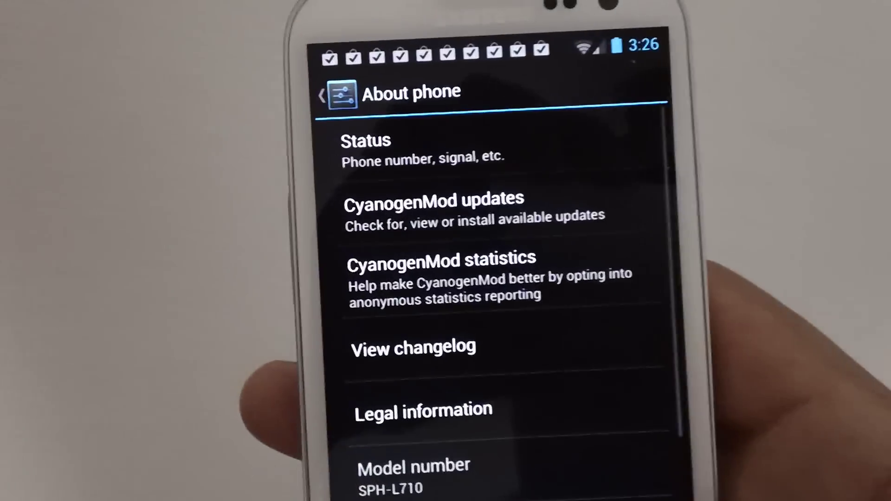
scroll(460, 279, down, 3)
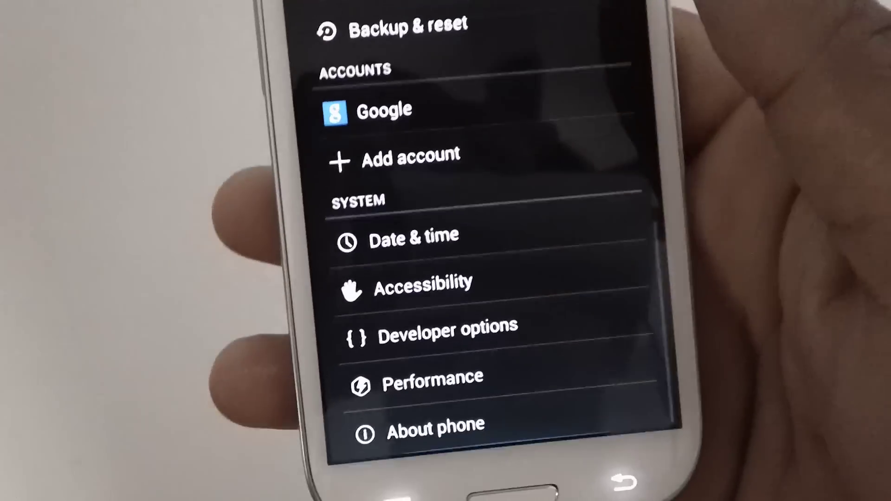
scroll(459, 278, up, 5)
scroll(460, 279, up, 3)
scroll(459, 279, up, 3)
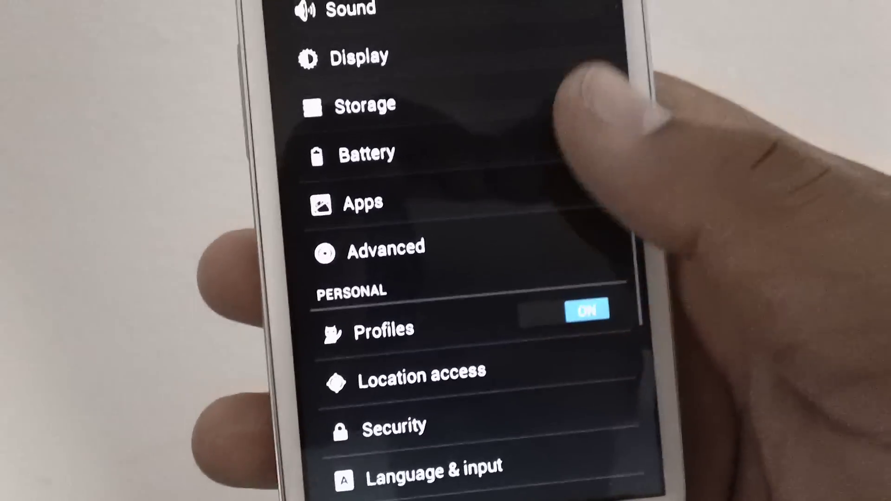
scroll(460, 279, up, 3)
scroll(460, 278, up, 3)
scroll(452, 279, up, 3)
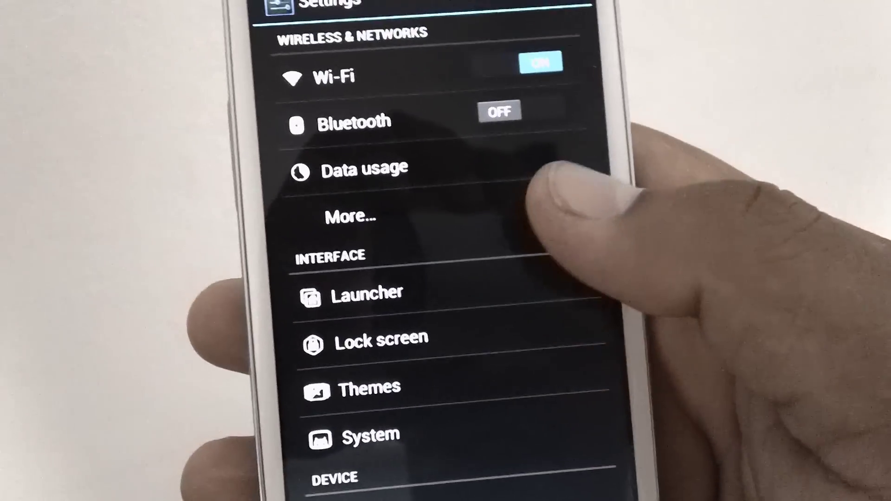
scroll(515, 230, down, 1)
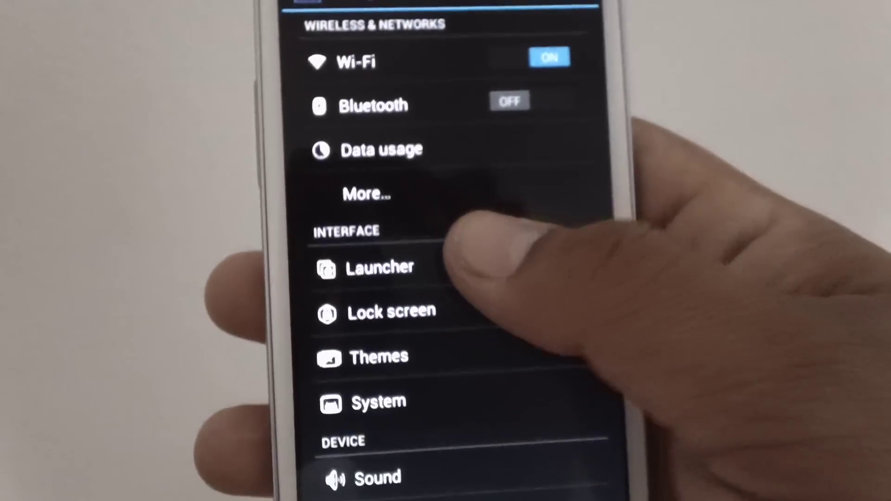
View the Apex Launcher settings, return to Settings, then enter the System interface settings
click(487, 269)
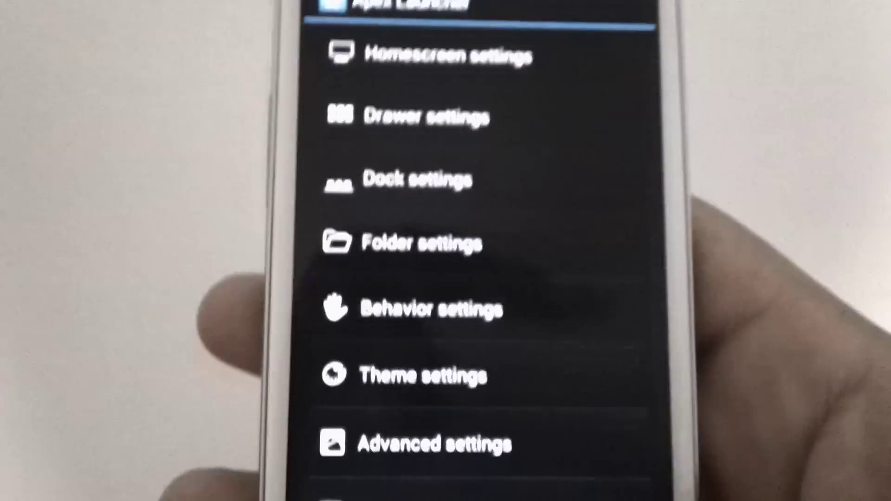
key(Escape)
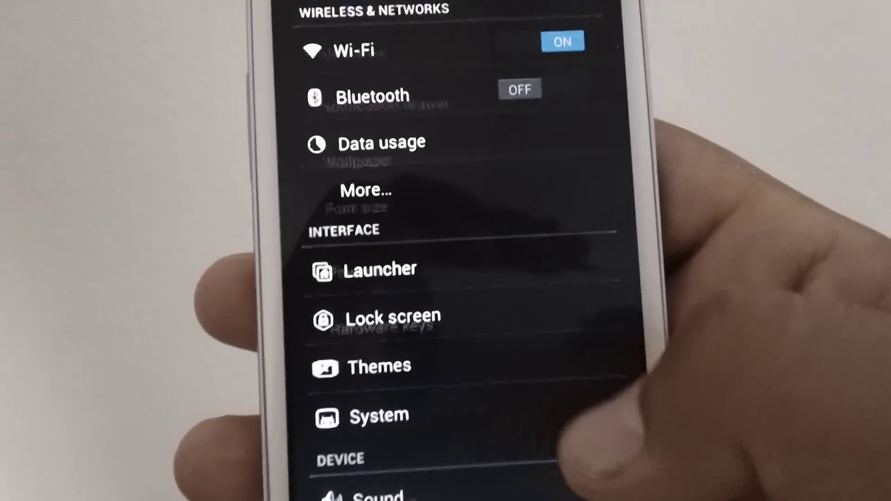
click(383, 398)
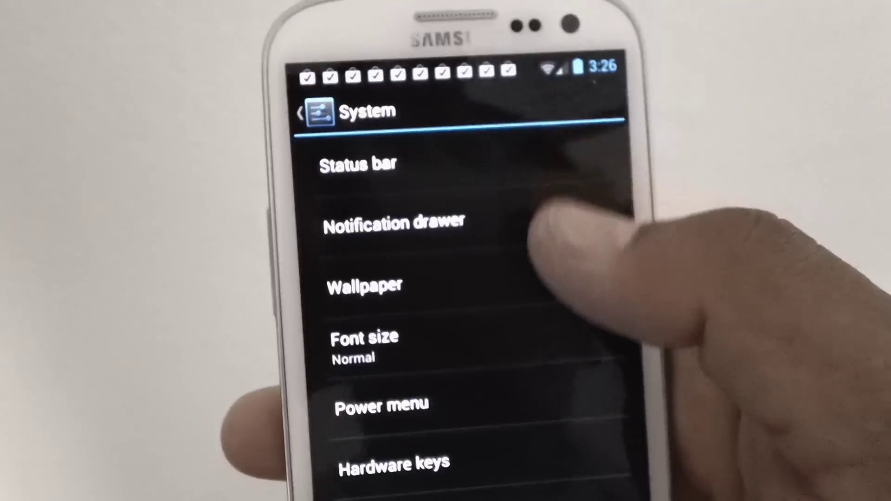
Look through the Themes chooser and Lock screen settings, returning to Settings in between
key(Escape)
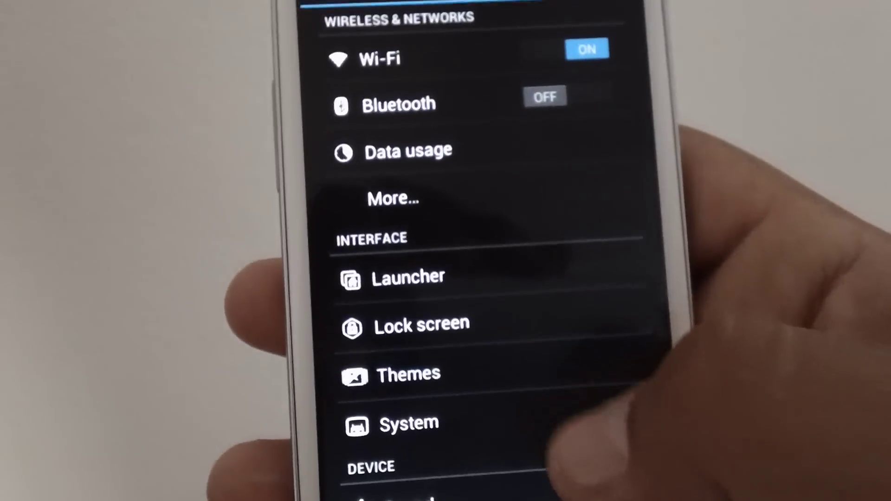
click(409, 374)
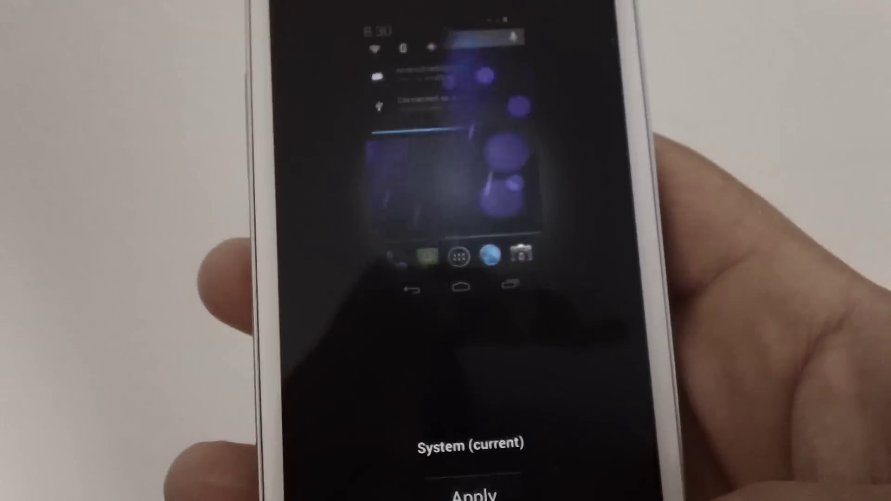
key(Escape)
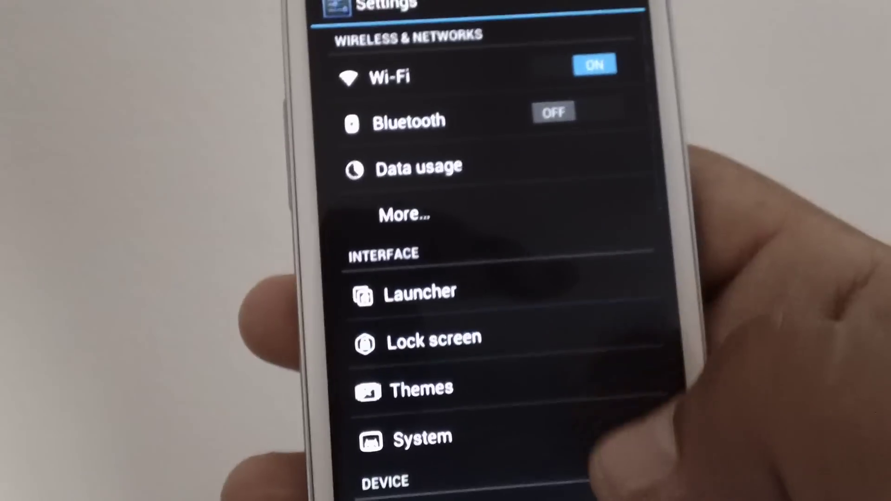
click(550, 324)
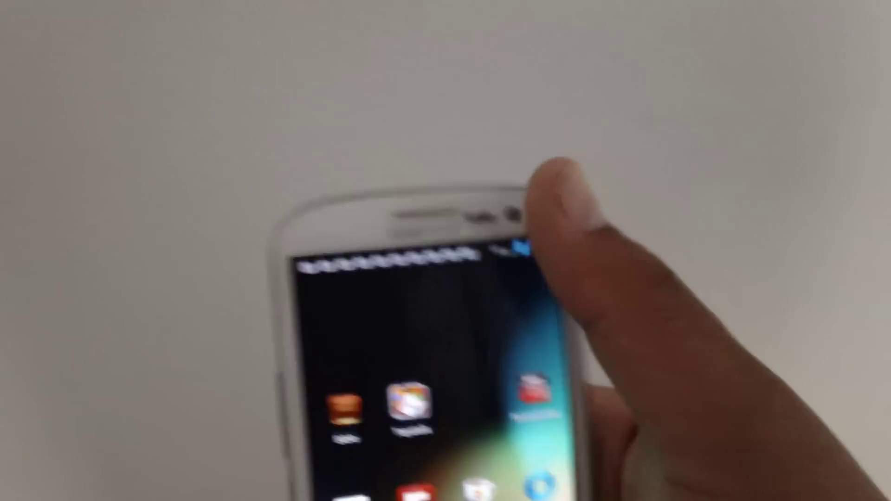
Clear all app update notifications from the shade and swipe to the next home page
drag(543, 202, 501, 432)
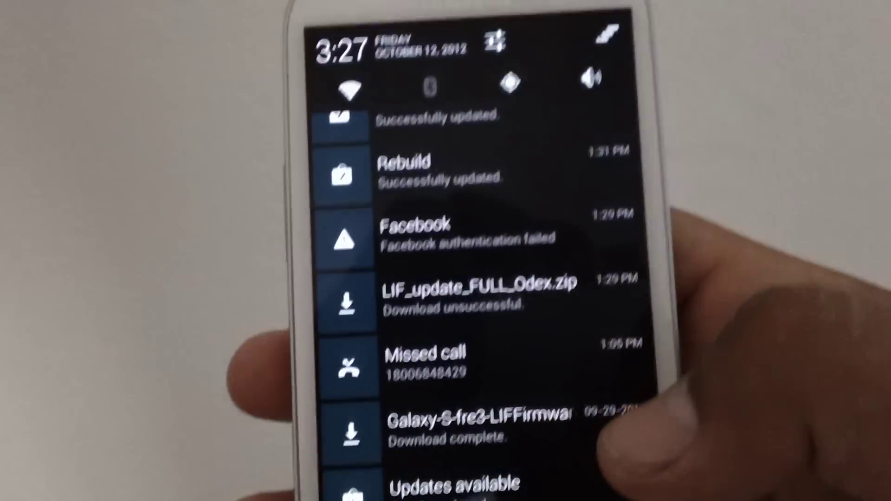
drag(547, 209, 543, 418)
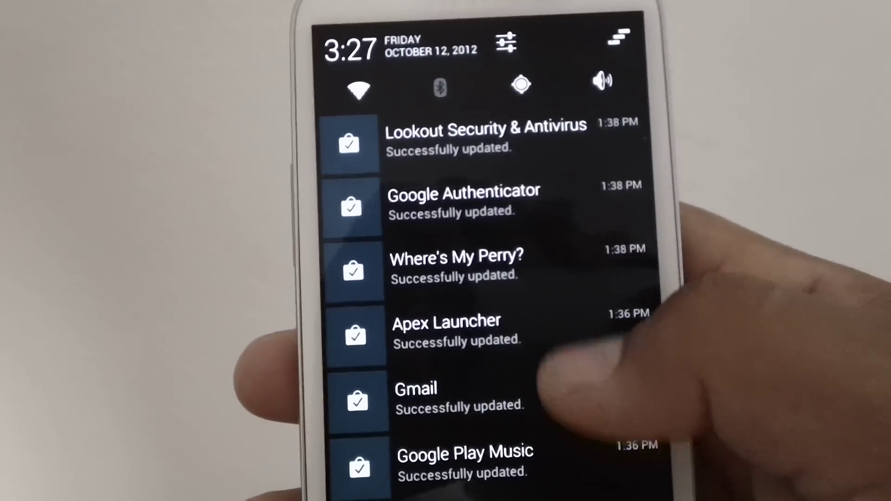
scroll(494, 292, down, 10)
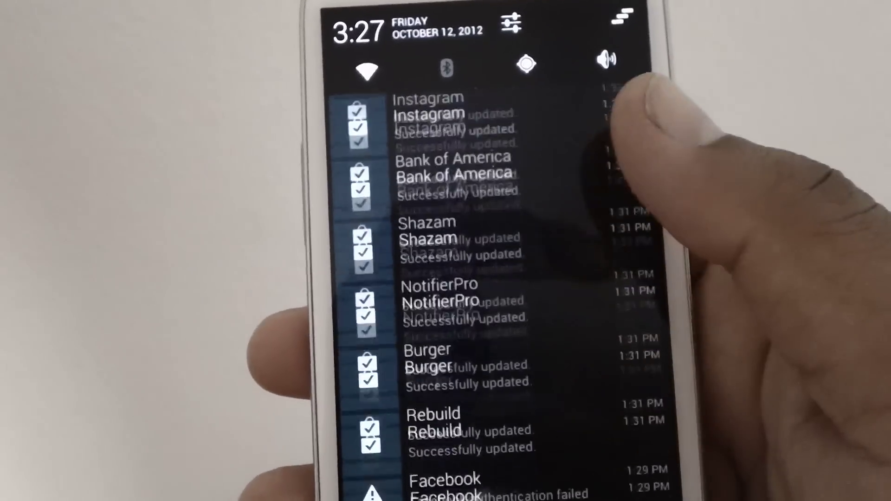
scroll(494, 279, down, 2)
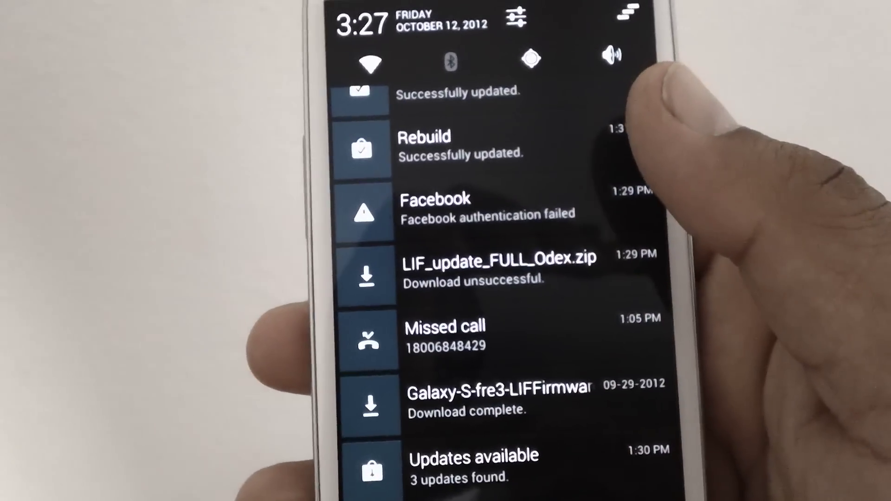
scroll(501, 278, up, 5)
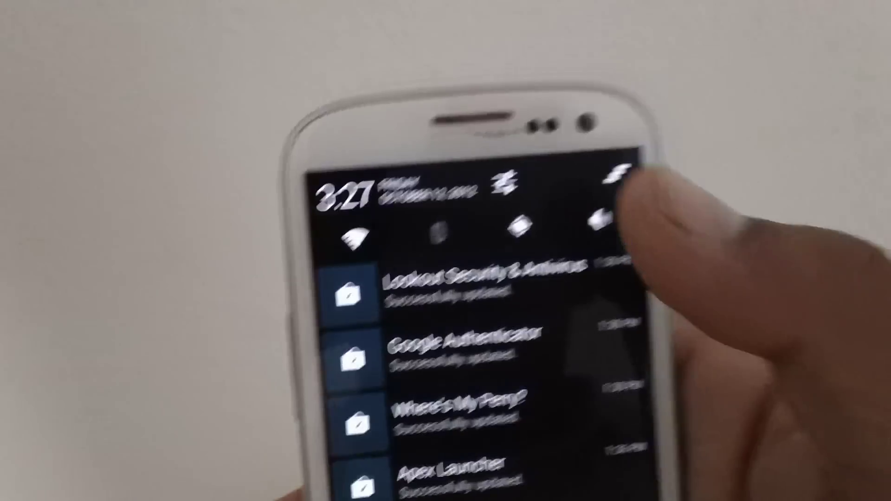
click(644, 91)
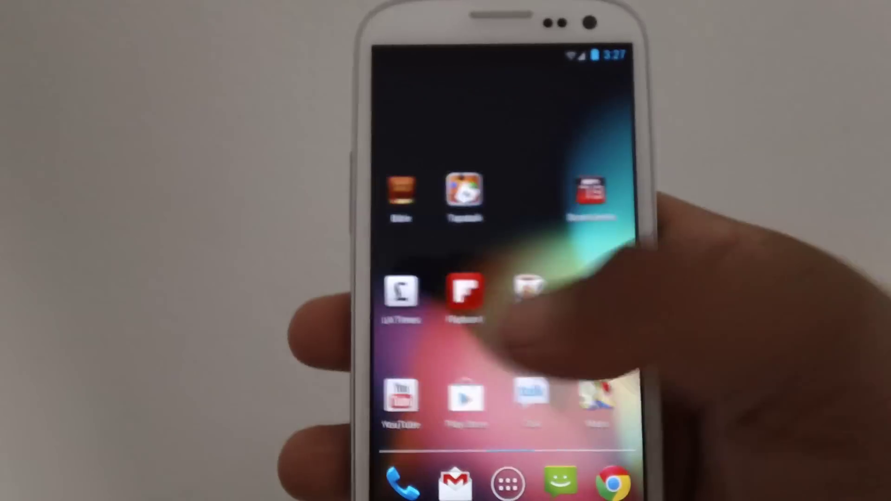
drag(613, 348, 585, 379)
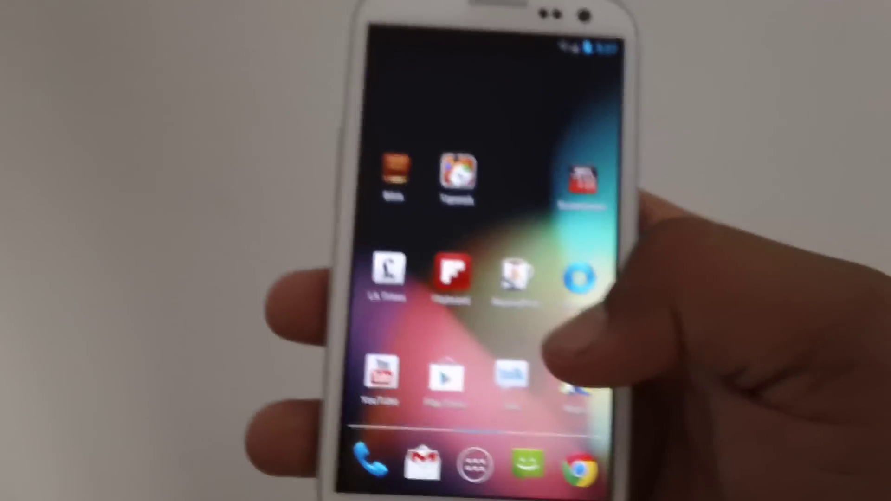